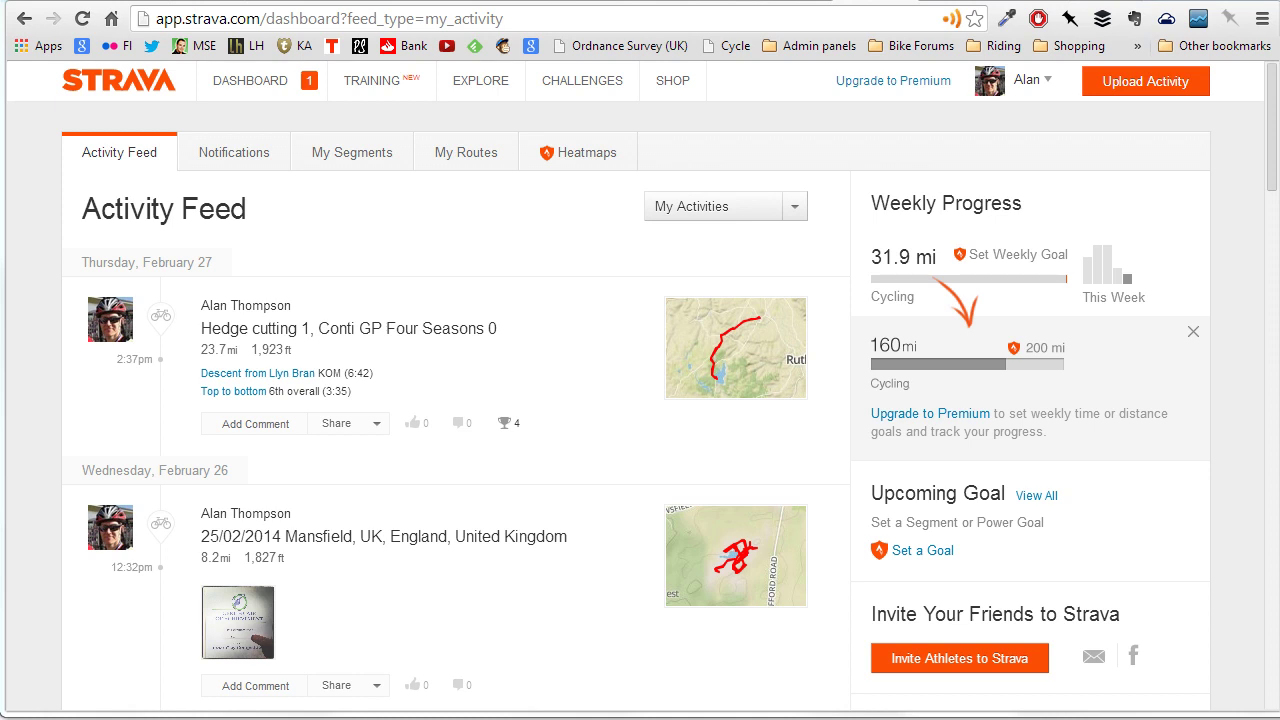
Open the 'Hedge cutting 1' ride, the first activity in My Activities
{"action": "left_click", "coordinate": [745, 365]}
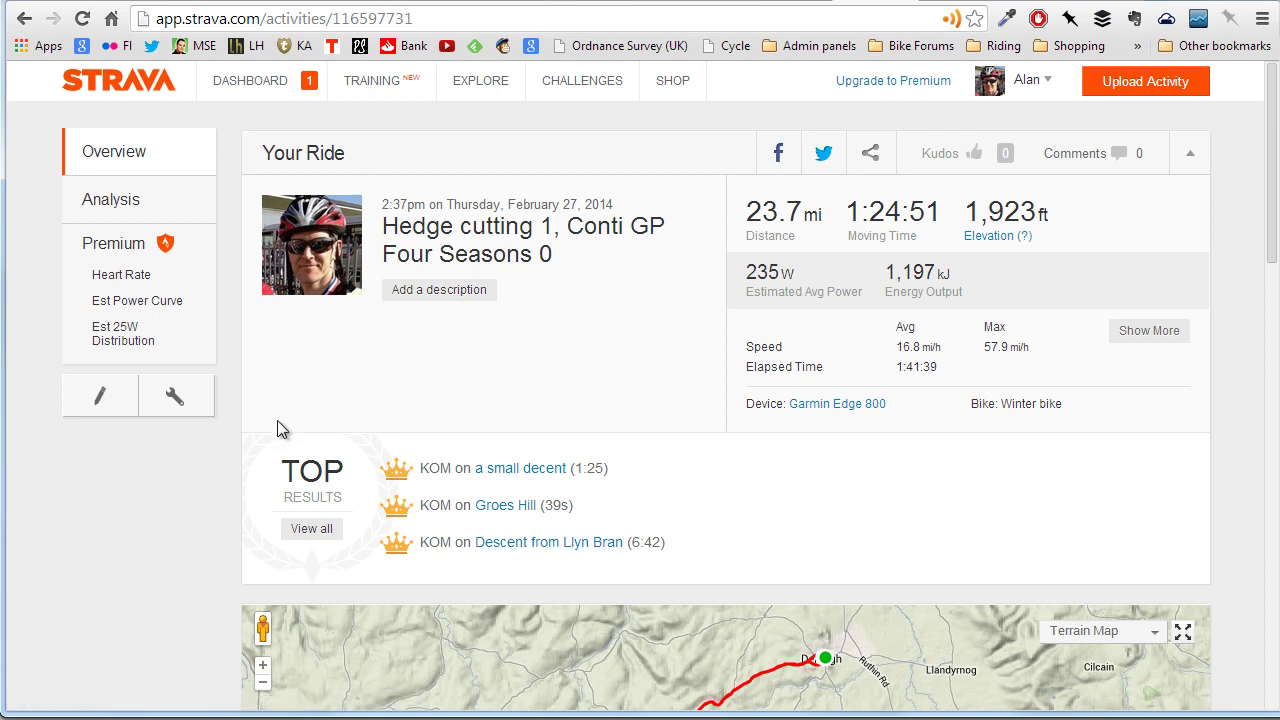
Show the Actions menu for the Hedge cutting 1 ride
{"action": "left_click", "coordinate": [193, 400]}
Crop the ride's end point back to near Llyn Brenig, leaving 13.6 mi and 1:08:54
{"action": "left_click", "coordinate": [268, 307]}
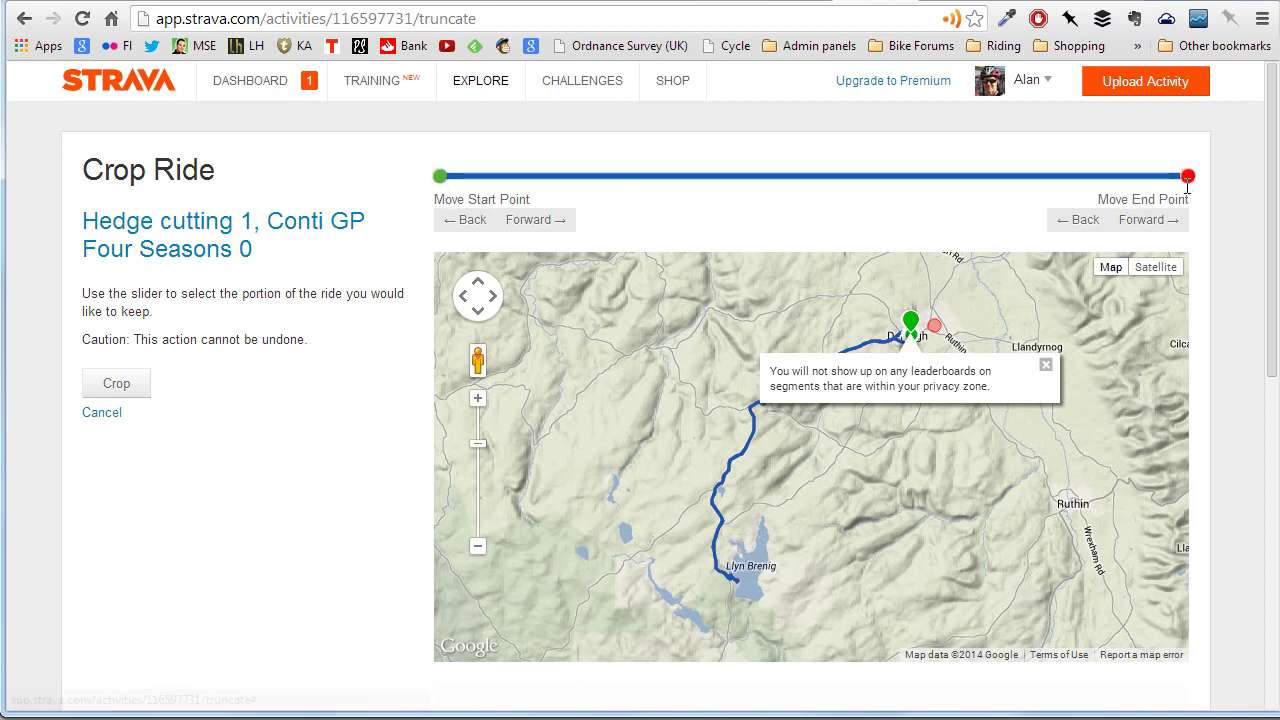
{"action": "mouse_move", "coordinate": [1187, 177]}
{"action": "left_mouse_down"}
{"action": "mouse_move", "coordinate": [1036, 178]}
{"action": "mouse_move", "coordinate": [1047, 176]}
{"action": "left_mouse_up"}
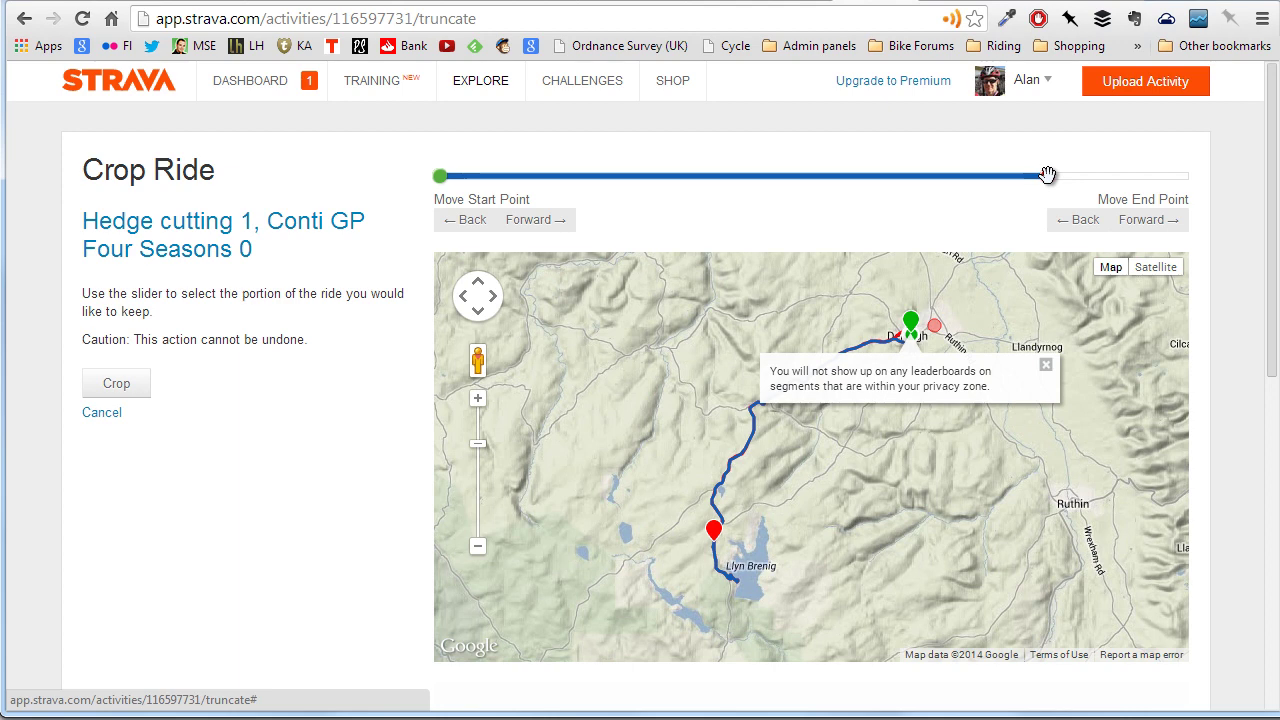
{"action": "left_click", "coordinate": [117, 390]}
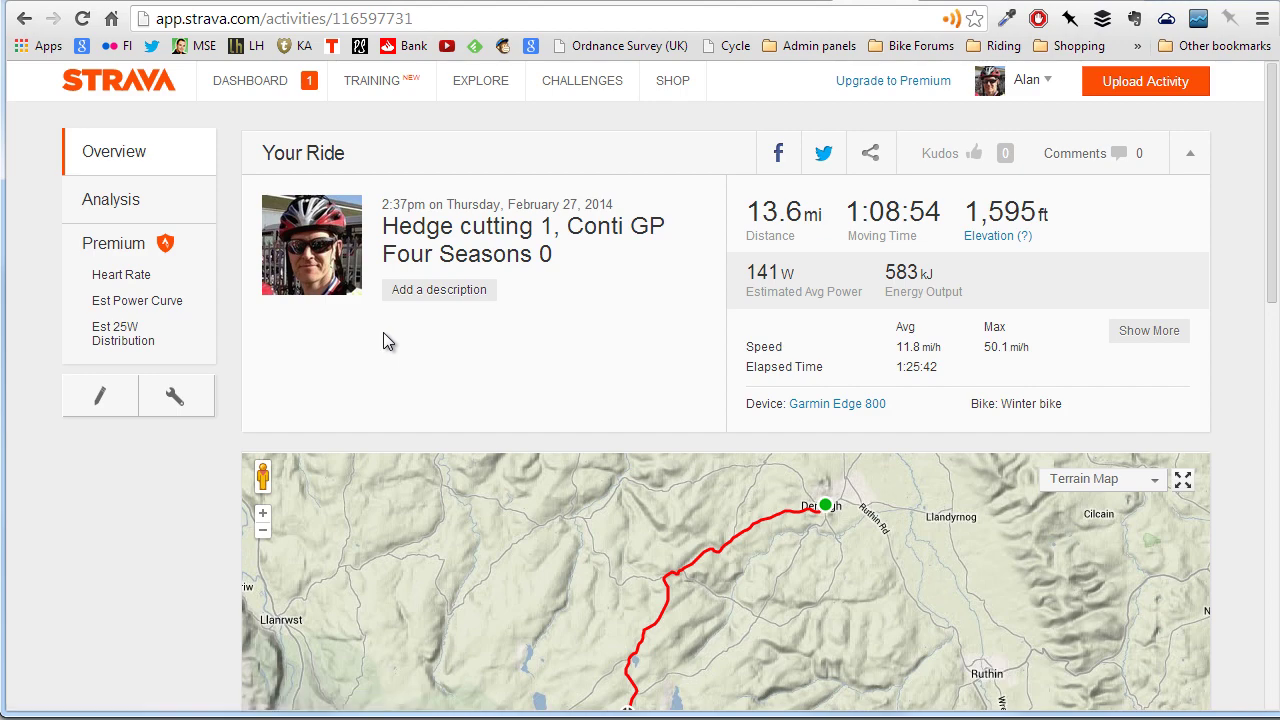
{"action": "scroll", "coordinate": [384, 340], "scroll_direction": "down", "scroll_amount": 1}
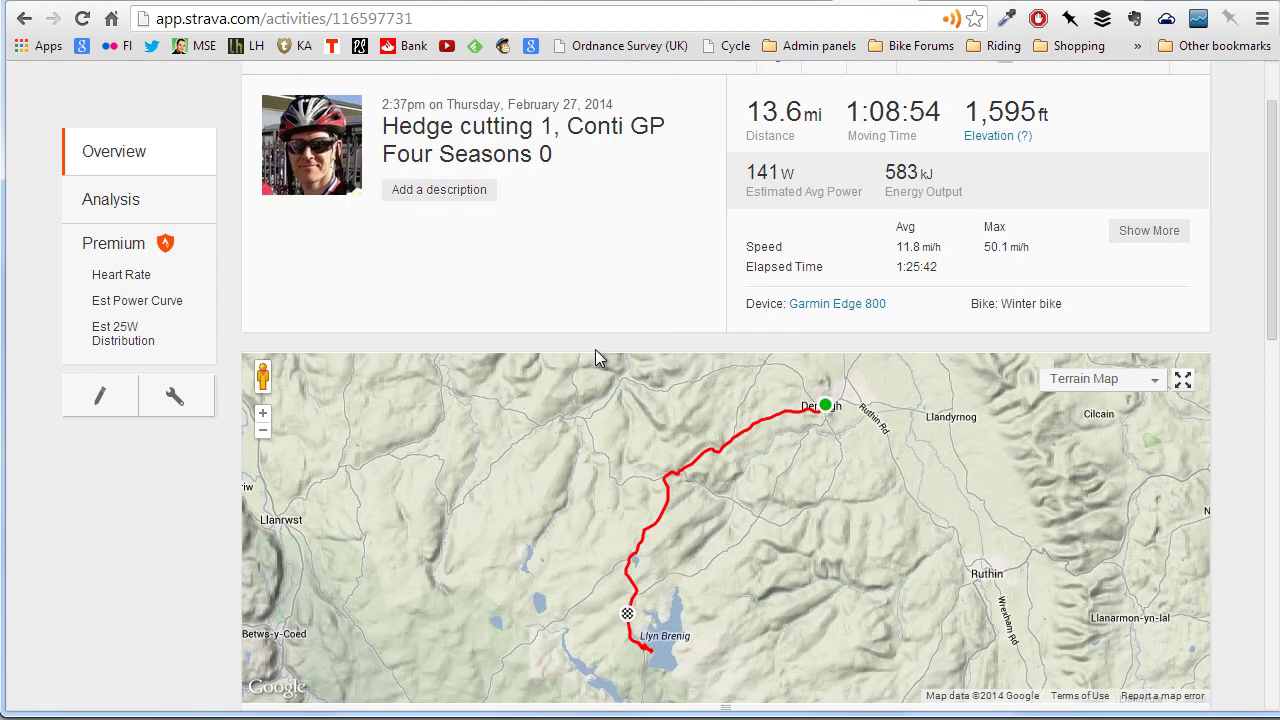
{"action": "scroll", "coordinate": [600, 350], "scroll_direction": "down", "scroll_amount": 4}
{"action": "scroll", "coordinate": [595, 359], "scroll_direction": "down", "scroll_amount": 3}
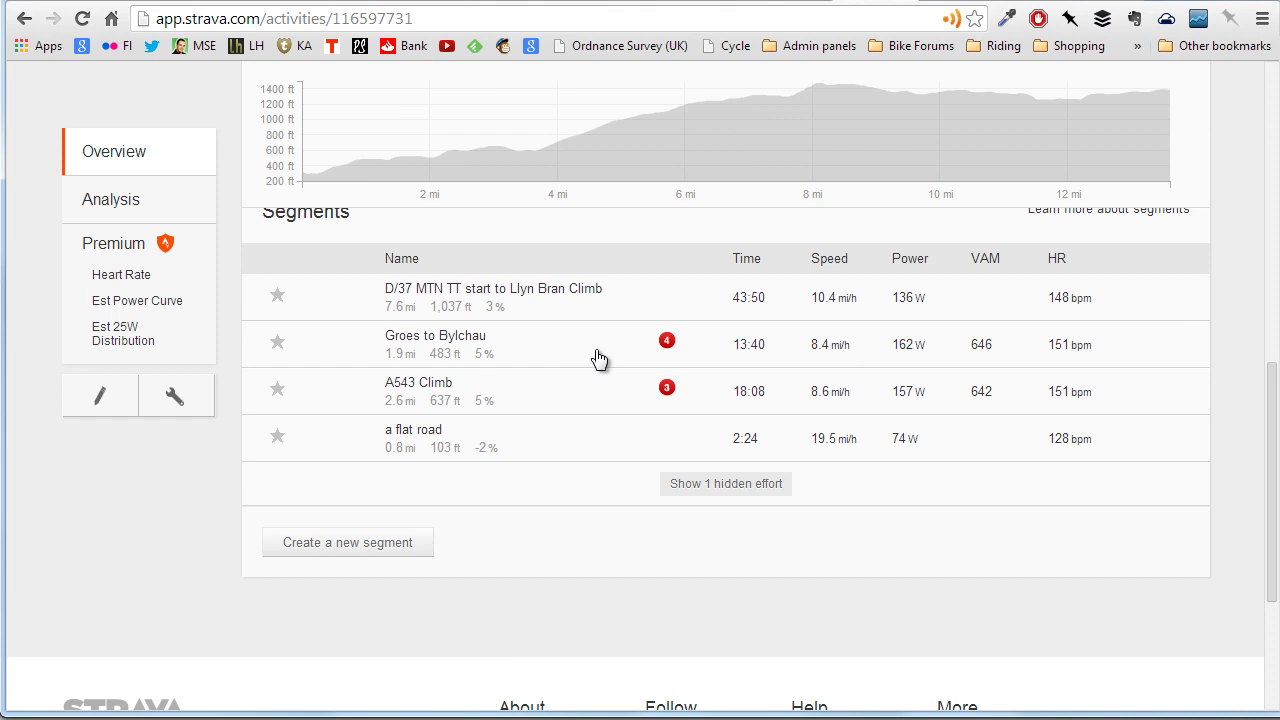
{"action": "key", "text": "Home"}
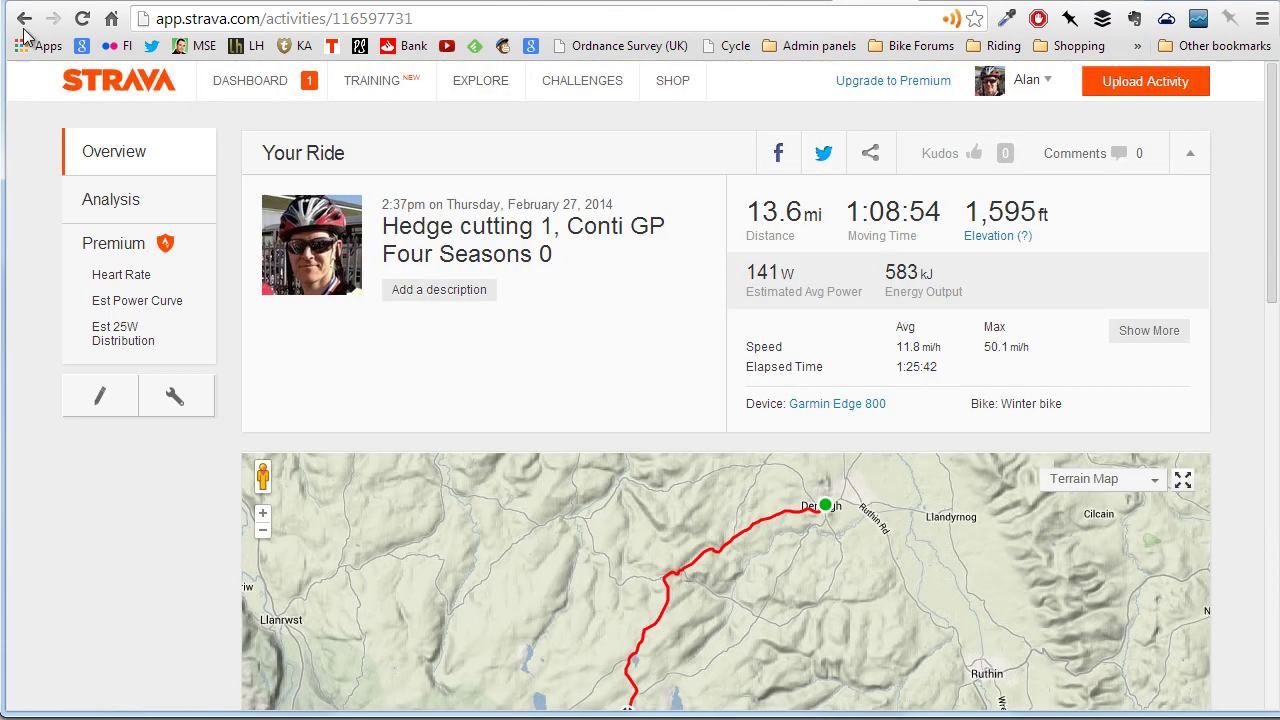
{"action": "left_click", "coordinate": [127, 77]}
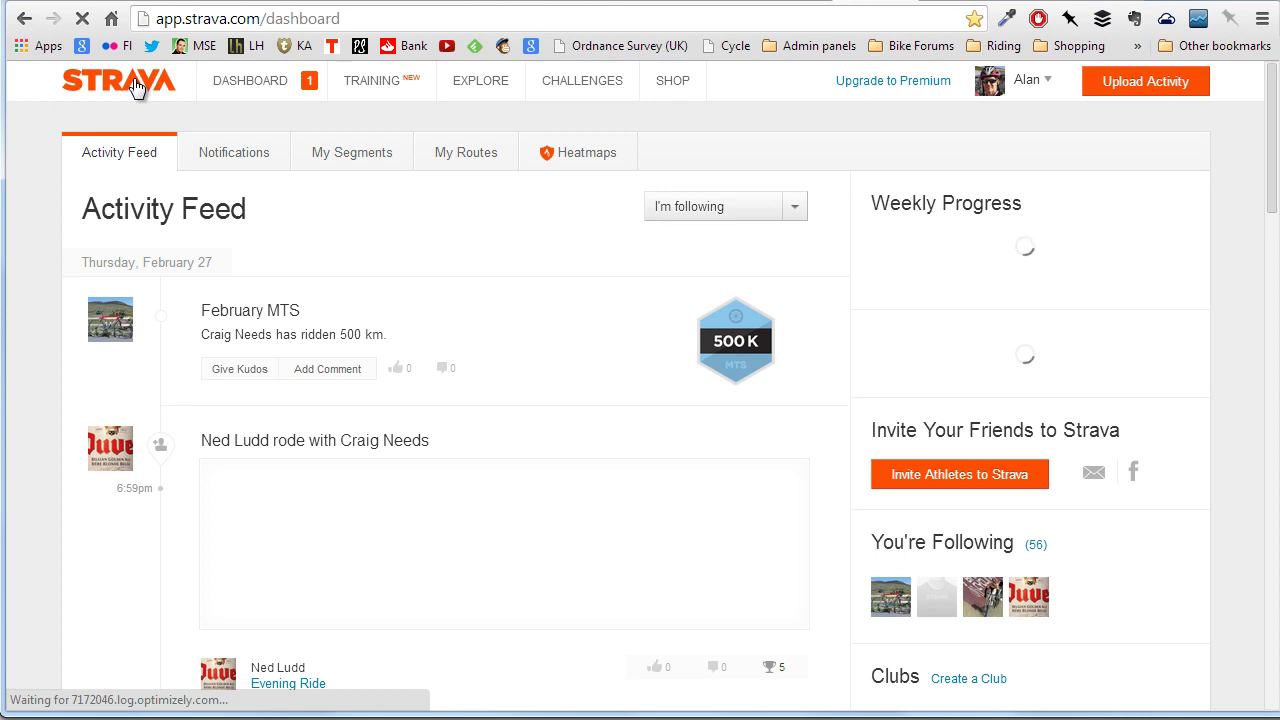
{"action": "left_click", "coordinate": [725, 206]}
{"action": "left_click", "coordinate": [703, 245]}
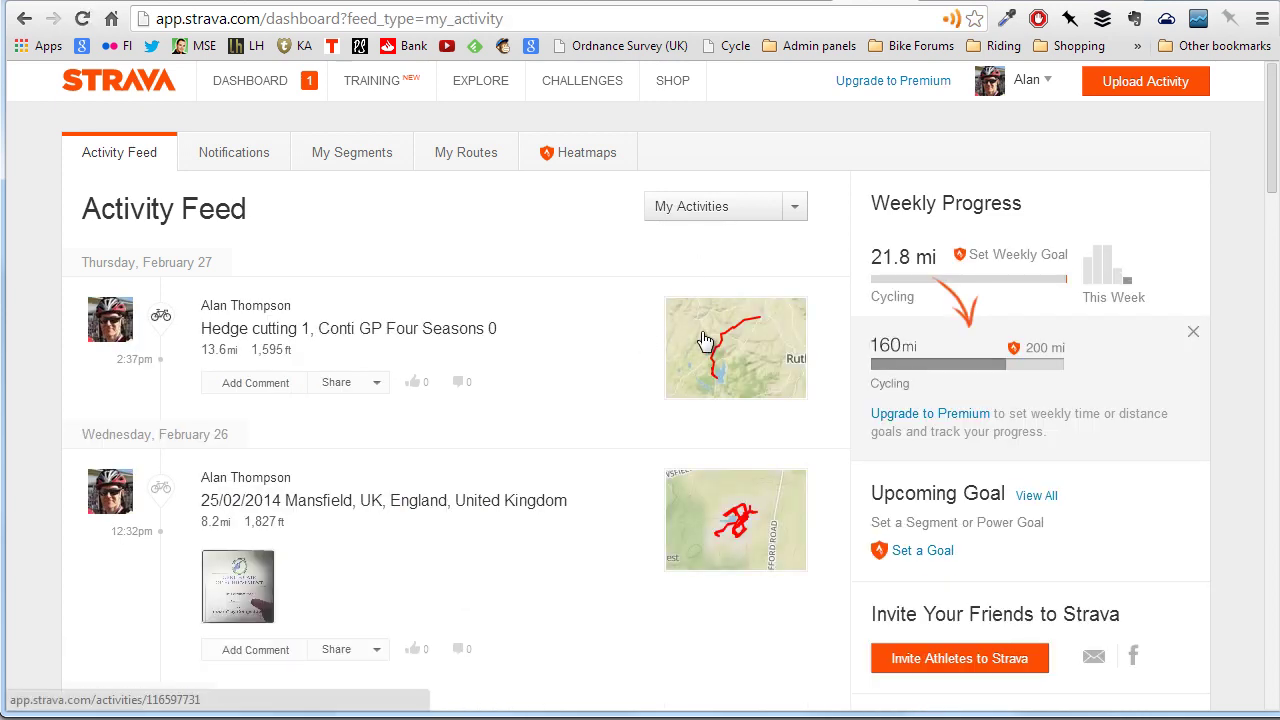
{"action": "left_click", "coordinate": [700, 350]}
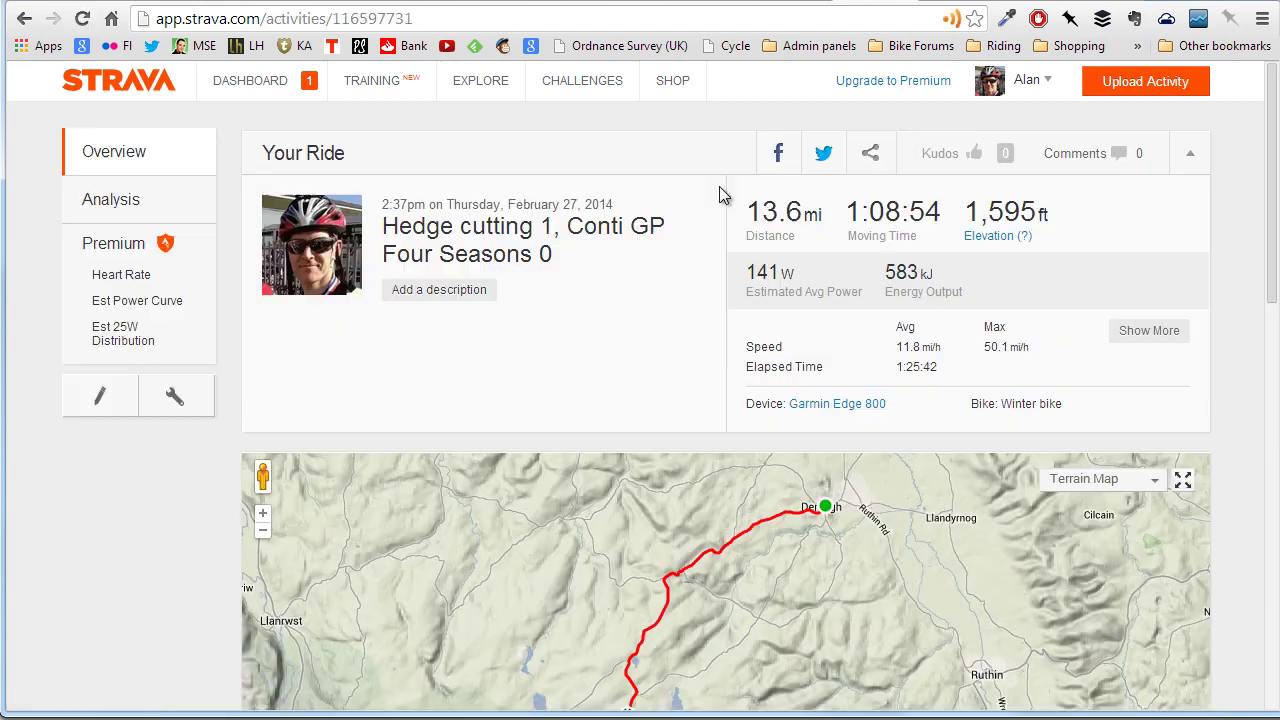
{"action": "left_click", "coordinate": [944, 1]}
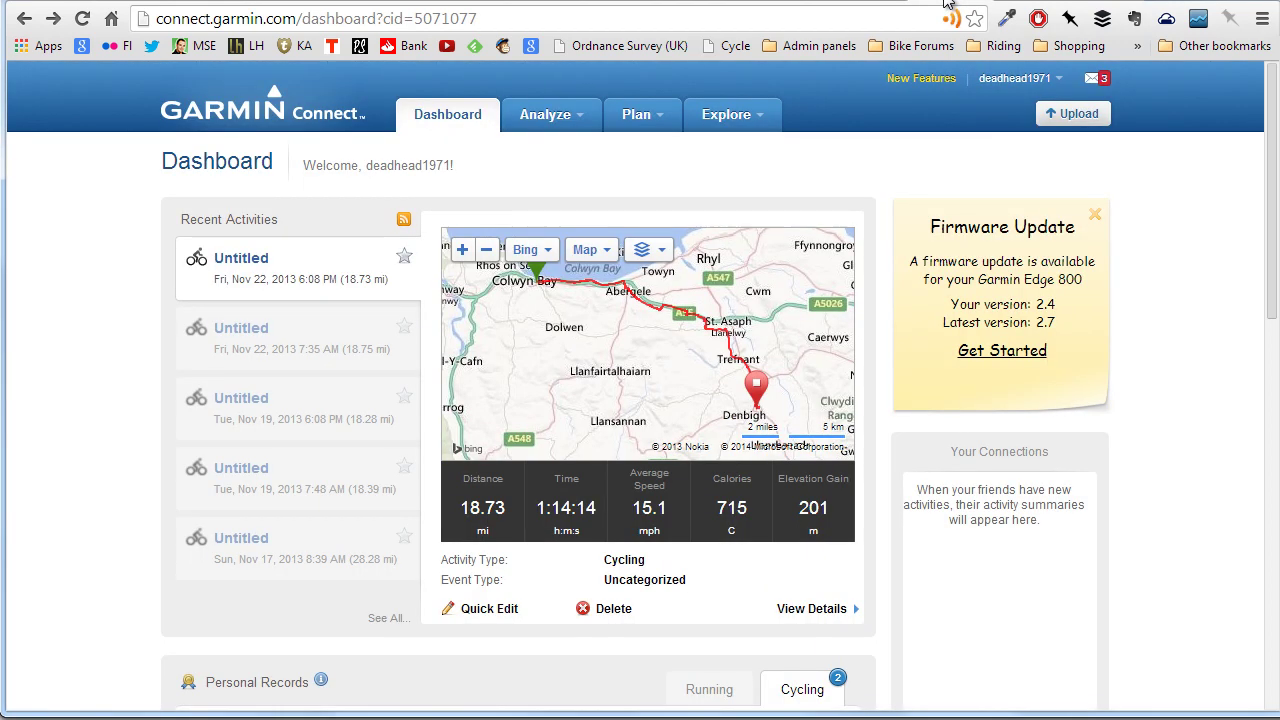
{"action": "left_click", "coordinate": [1071, 116]}
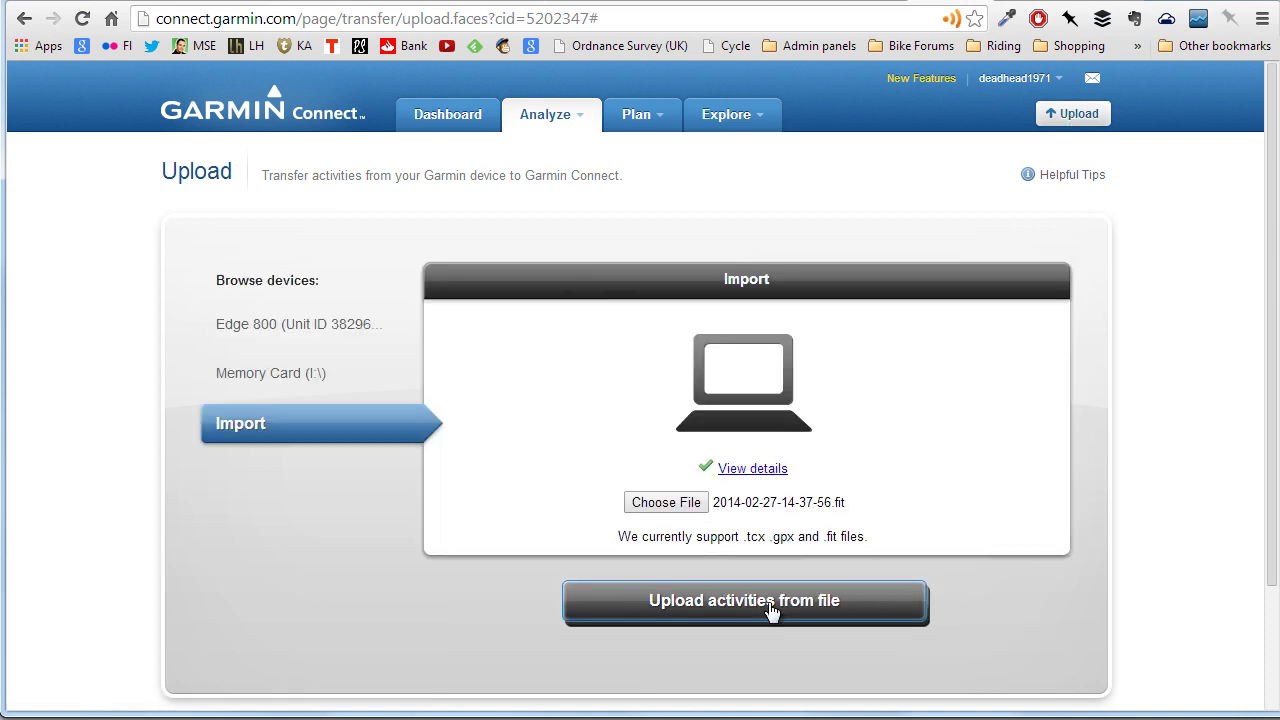
{"action": "left_click", "coordinate": [756, 470]}
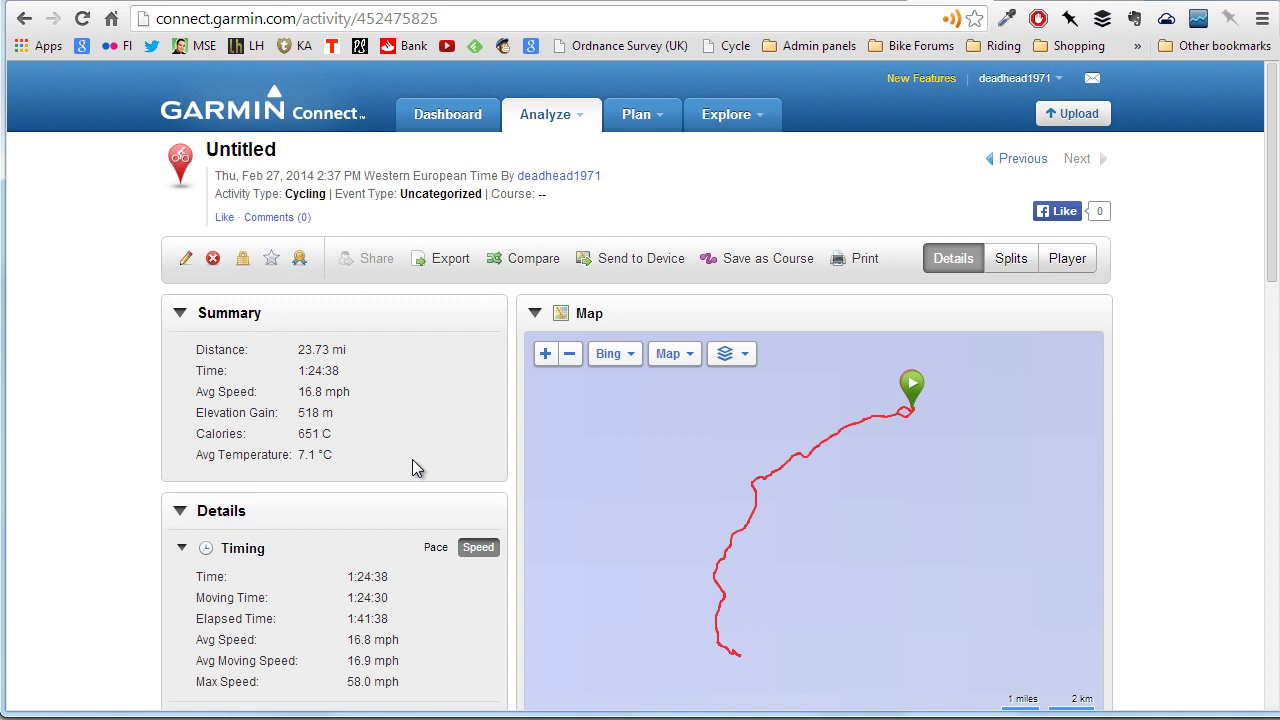
{"action": "left_click", "coordinate": [188, 260]}
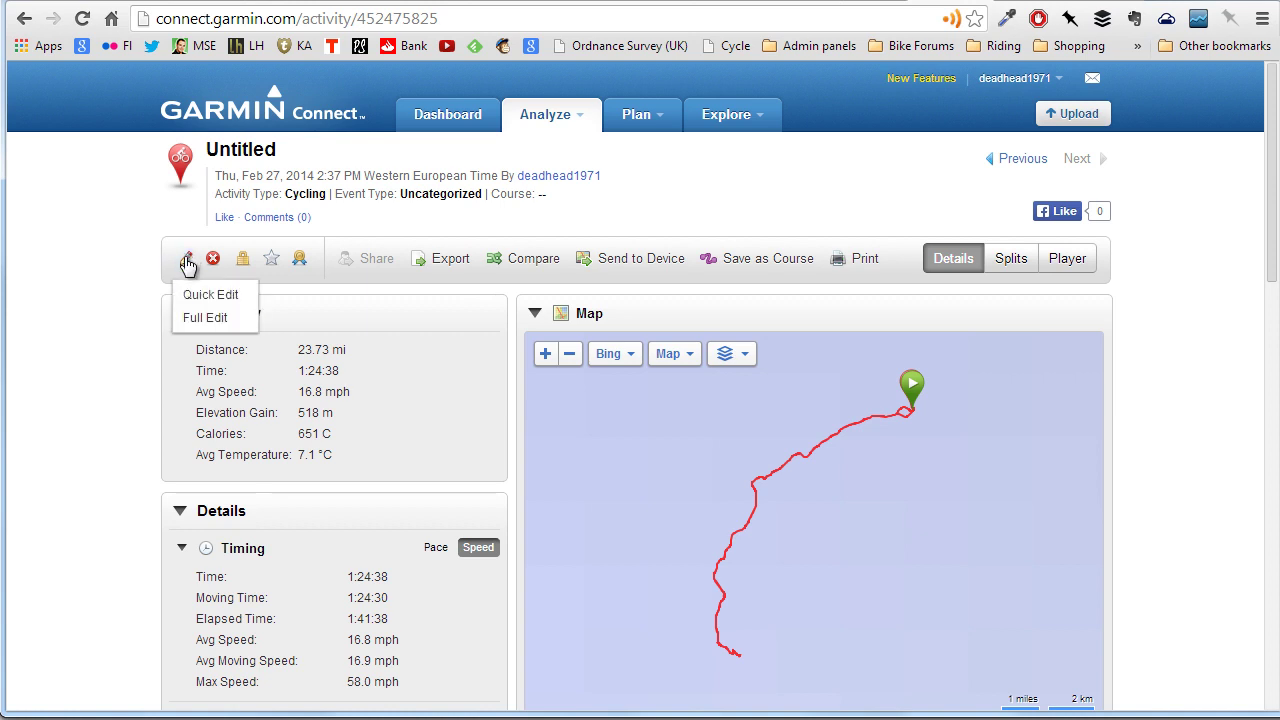
{"action": "left_click", "coordinate": [207, 318]}
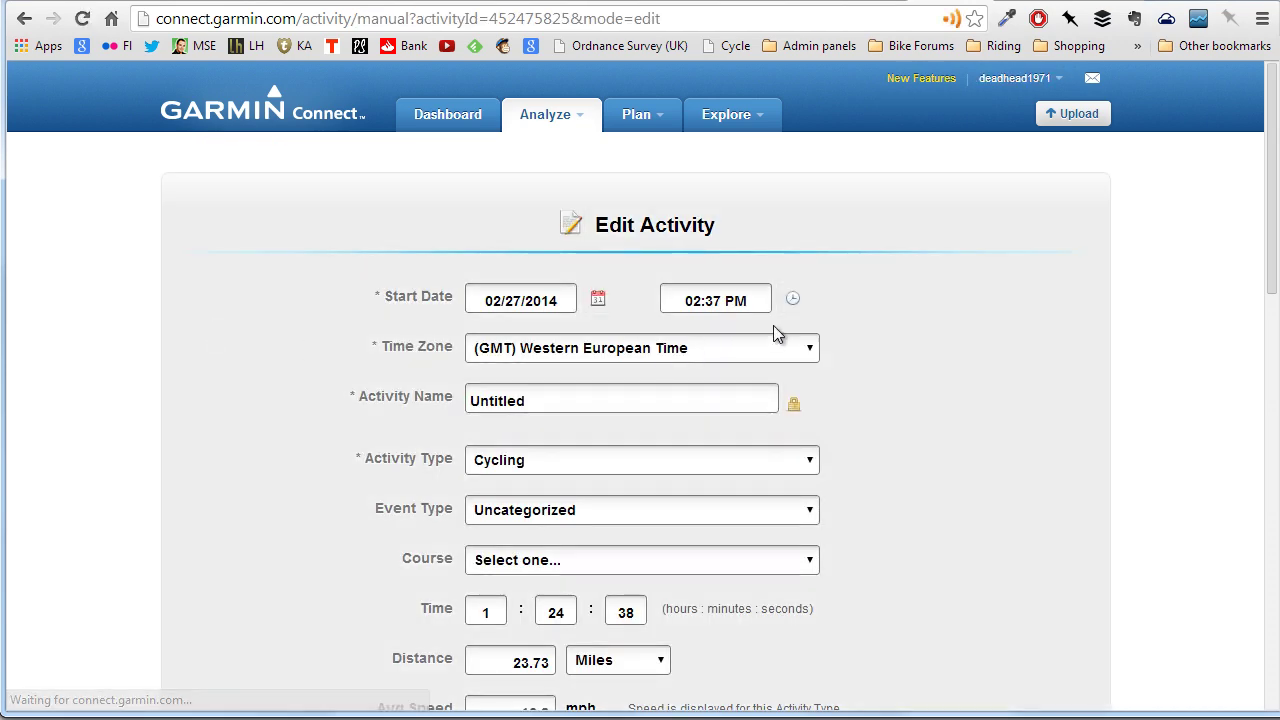
{"action": "scroll", "coordinate": [872, 463], "scroll_direction": "down", "scroll_amount": 1}
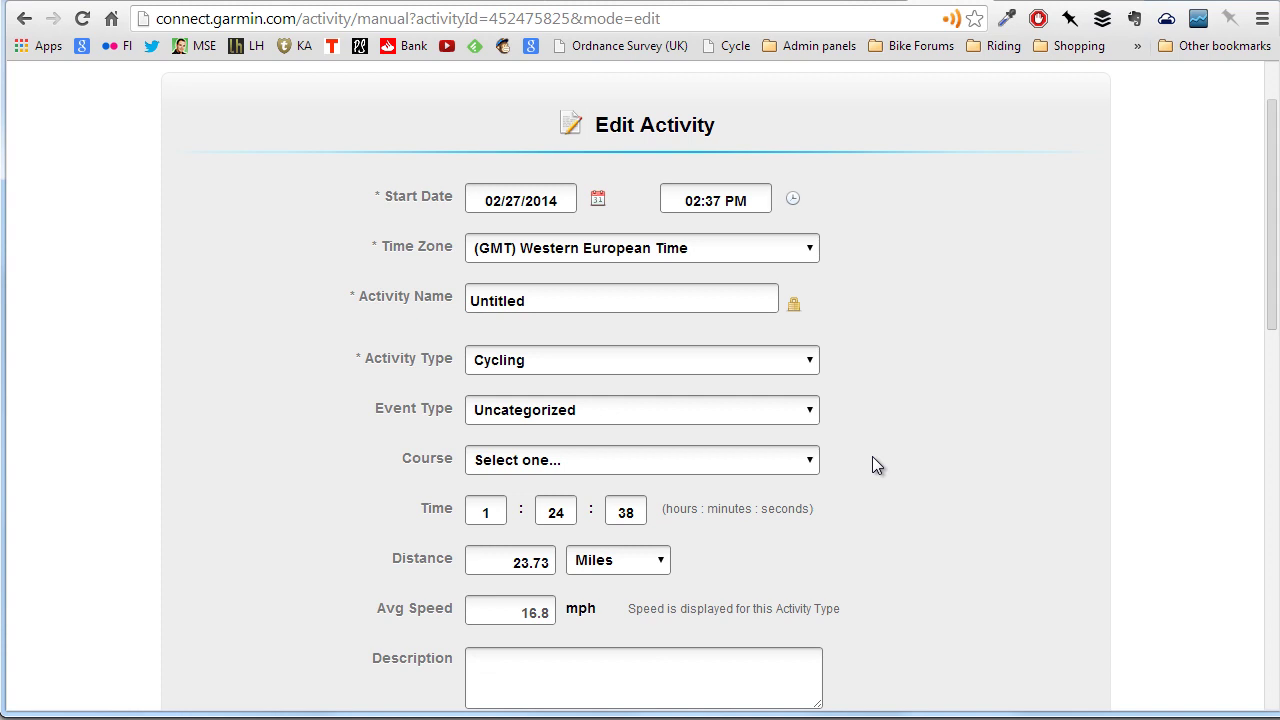
{"action": "scroll", "coordinate": [873, 464], "scroll_direction": "down", "scroll_amount": 4}
{"action": "scroll", "coordinate": [872, 464], "scroll_direction": "down", "scroll_amount": 2}
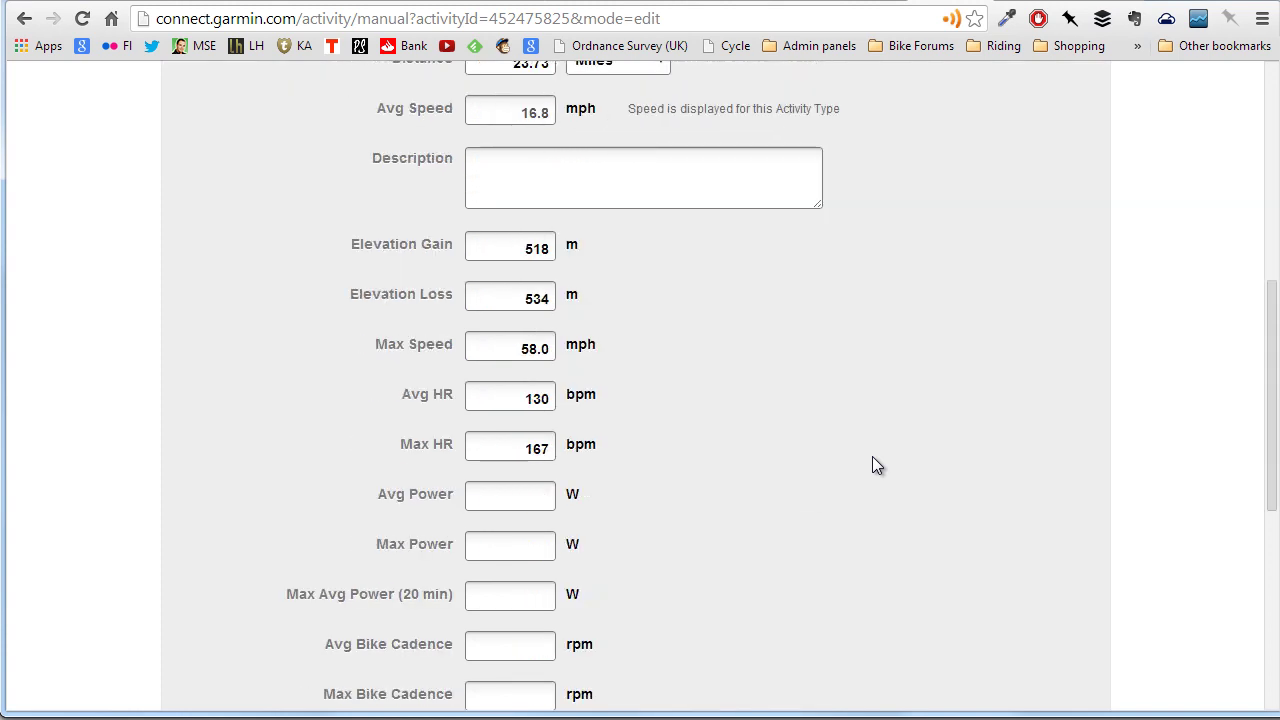
{"action": "scroll", "coordinate": [872, 464], "scroll_direction": "down", "scroll_amount": 3}
{"action": "scroll", "coordinate": [872, 464], "scroll_direction": "down", "scroll_amount": 1}
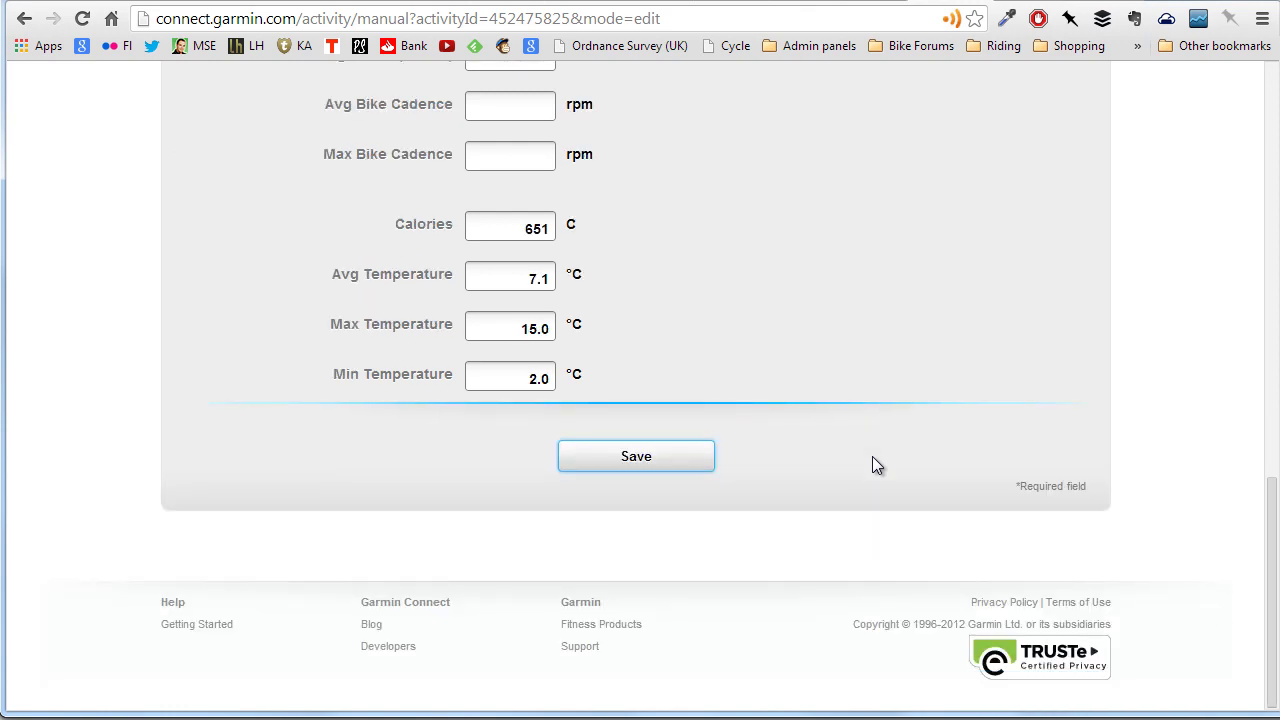
{"action": "scroll", "coordinate": [855, 440], "scroll_direction": "up", "scroll_amount": 10}
{"action": "left_click", "coordinate": [24, 20]}
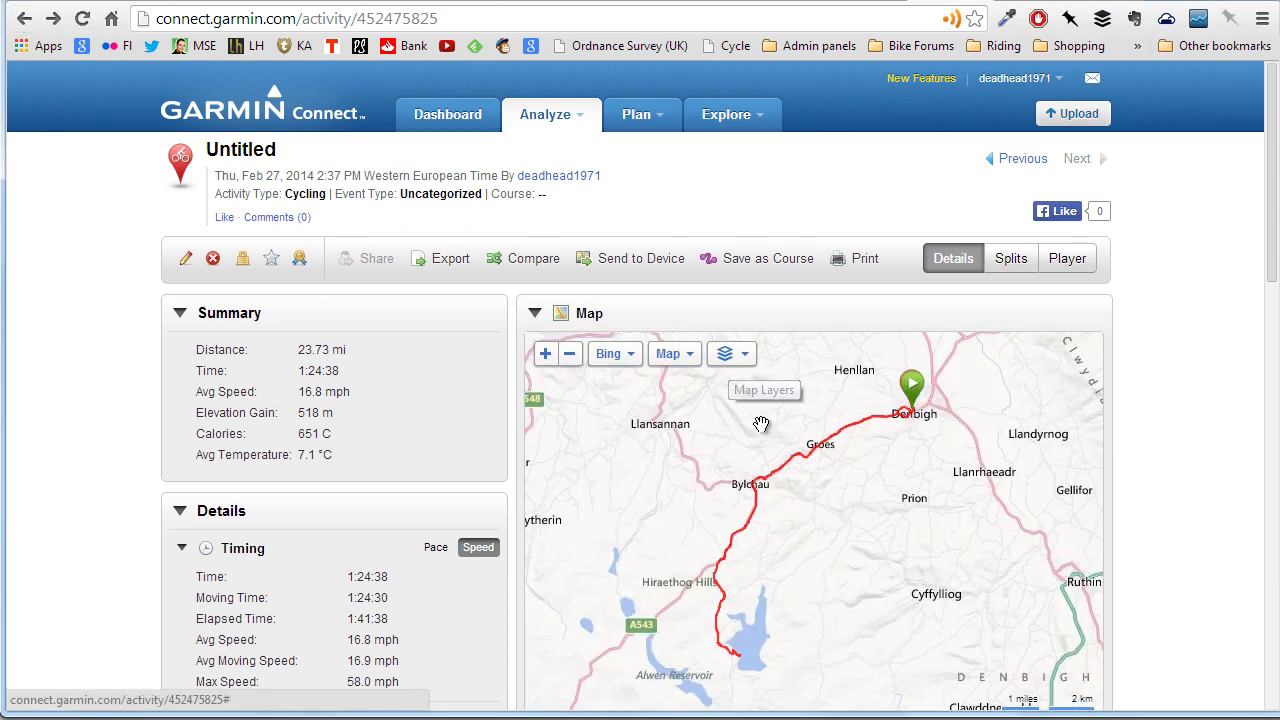
Export the Feb 27 ride as a GPX file and return to its Ride with GPS trip page
{"action": "left_click", "coordinate": [449, 262]}
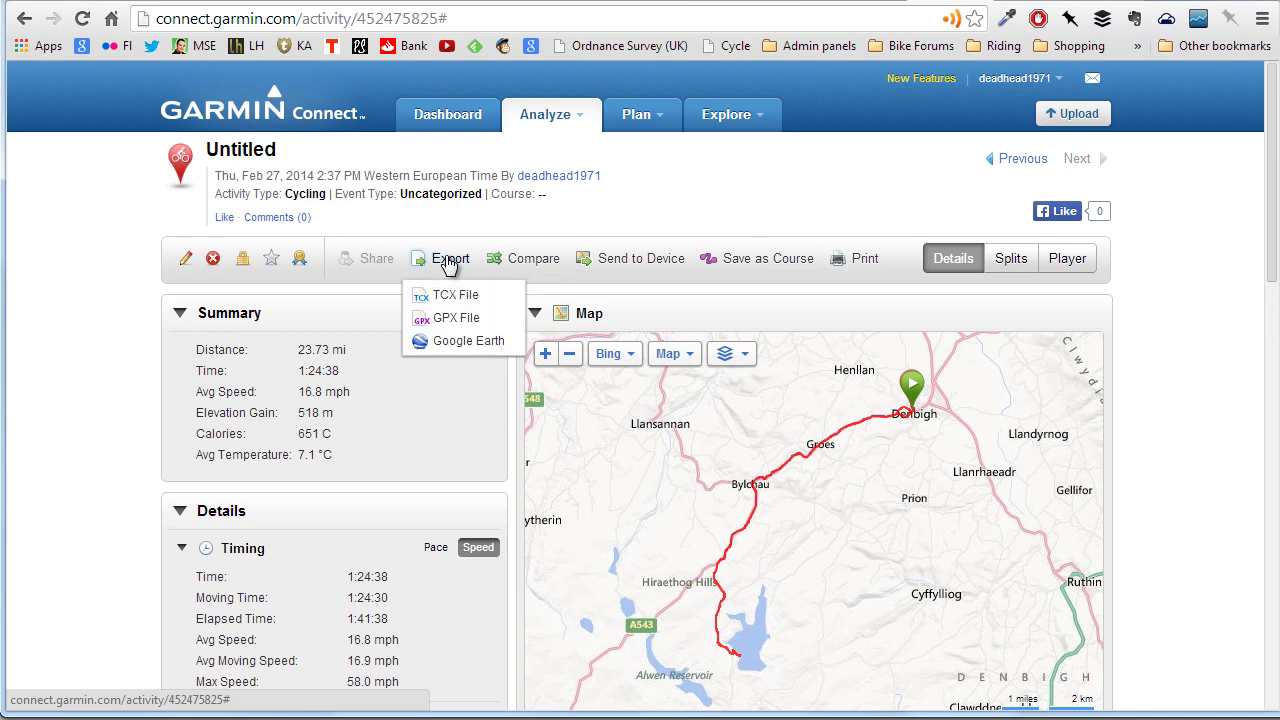
{"action": "left_click", "coordinate": [476, 319]}
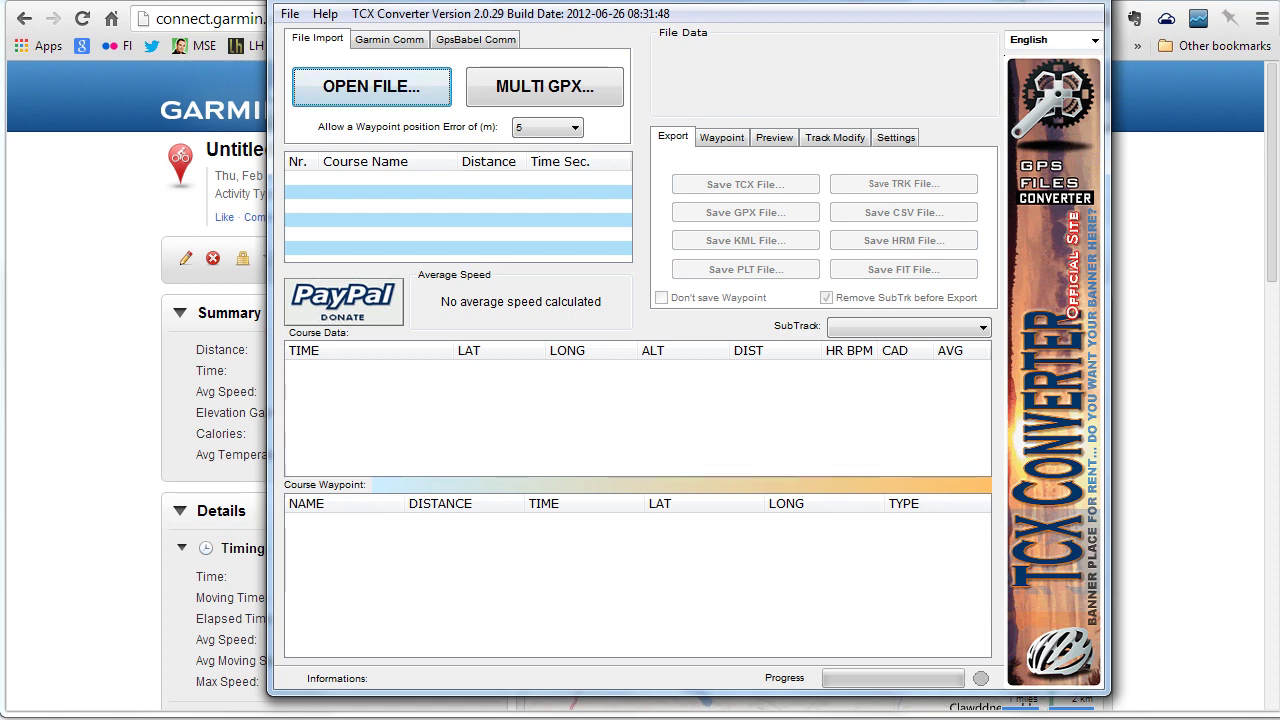
{"action": "left_click", "coordinate": [1017, 2]}
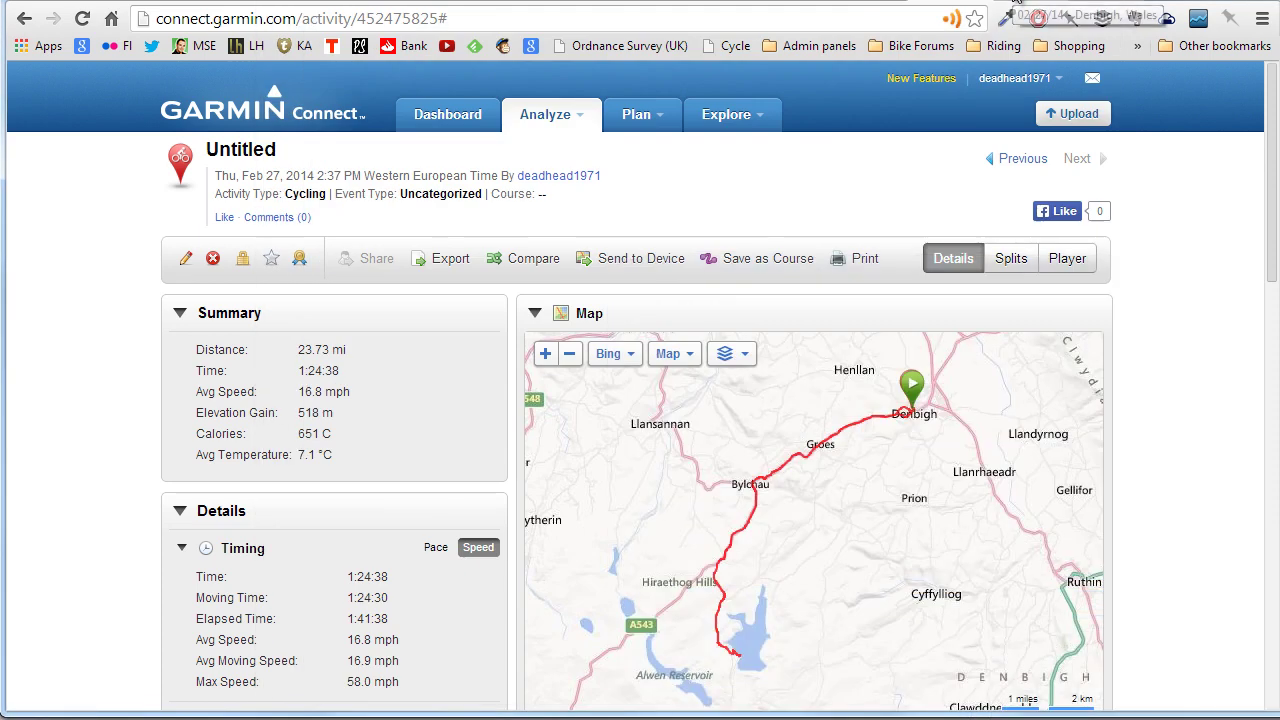
{"action": "left_click", "coordinate": [1017, 2]}
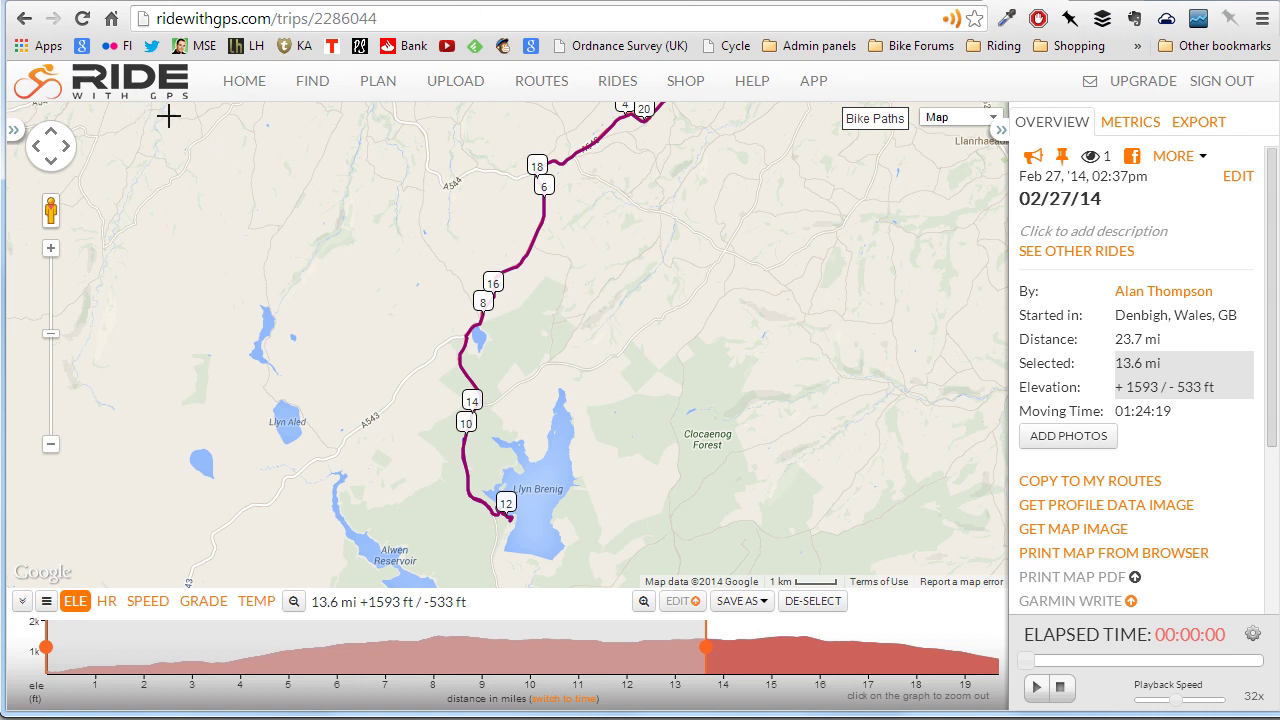
Zoom the elevation profile out to the whole ride and try editing the 13.6 mi portion
{"action": "mouse_move", "coordinate": [180, 632]}
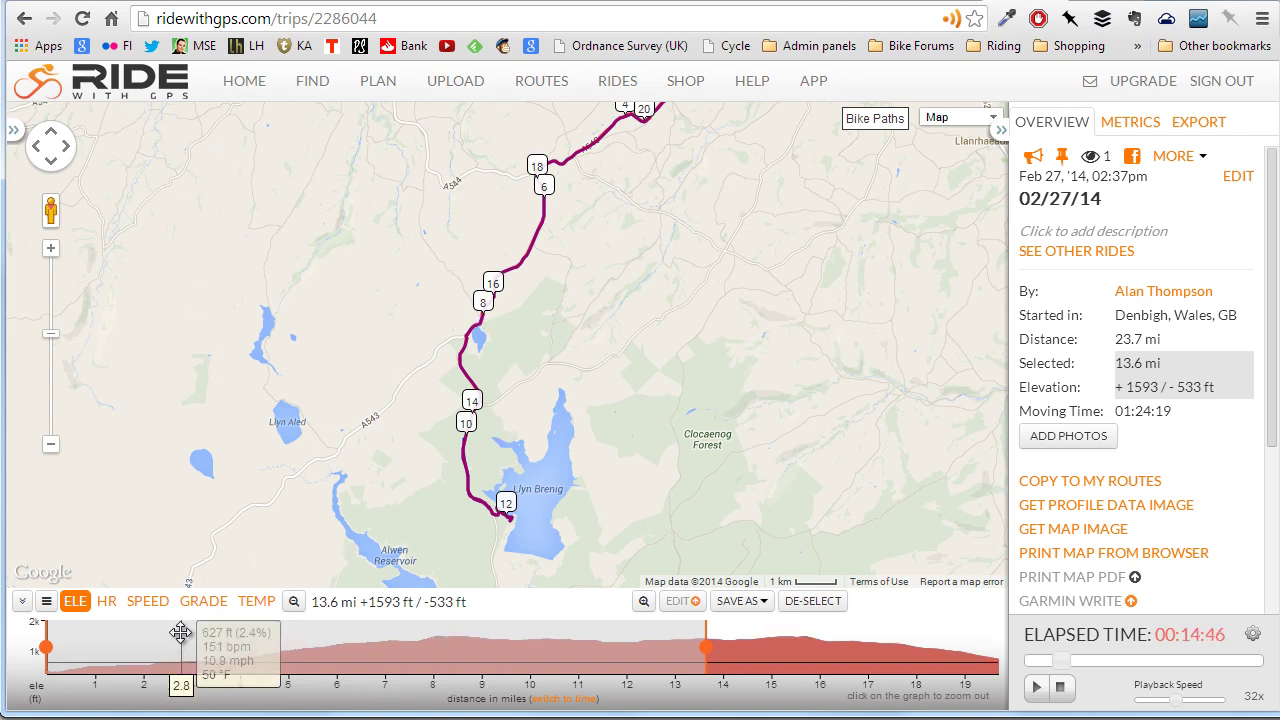
{"action": "left_click", "coordinate": [690, 655]}
{"action": "left_click", "coordinate": [677, 603]}
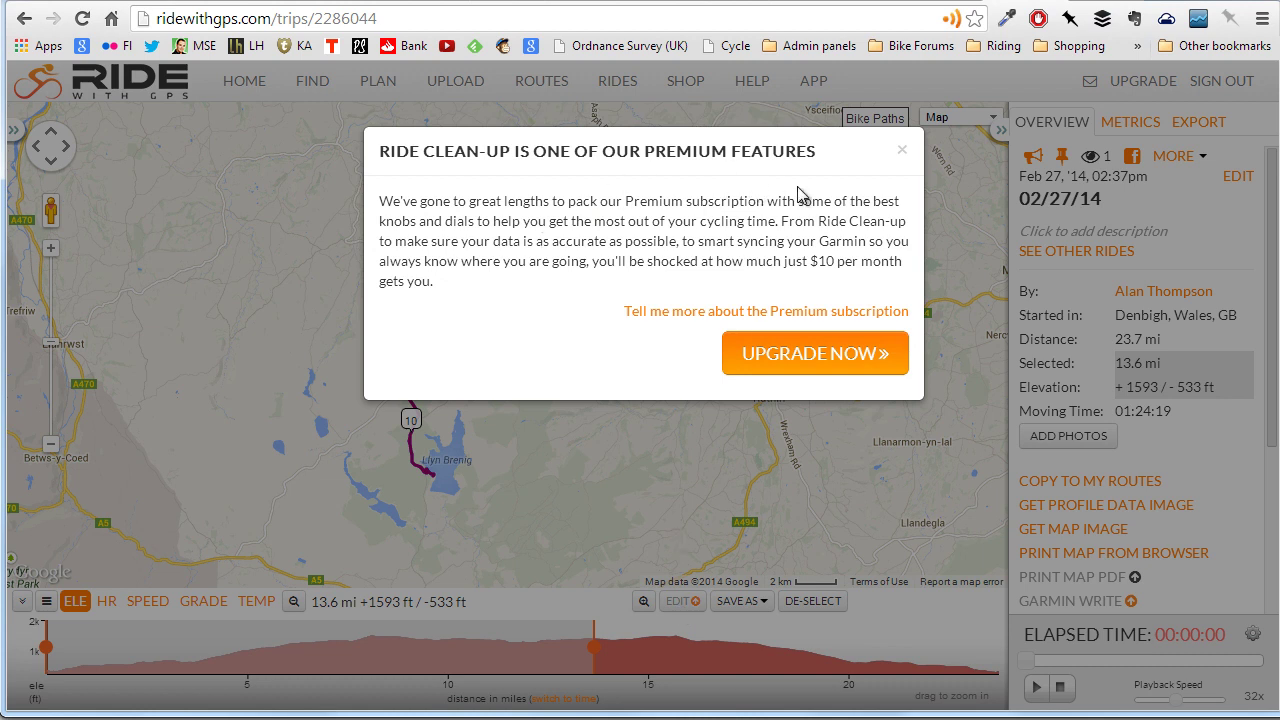
Dismiss the premium notice, save the 13.6 mi portion as separate ride 'testride', and open it
{"action": "left_click", "coordinate": [904, 155]}
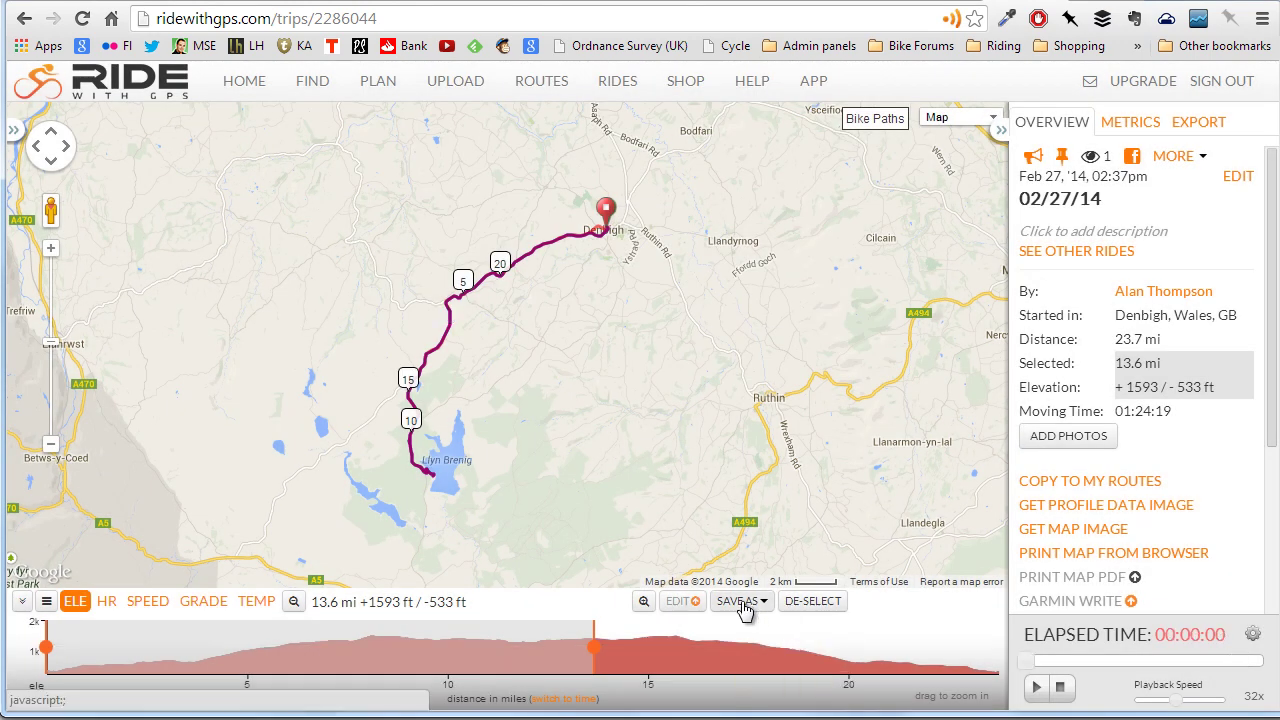
{"action": "left_click", "coordinate": [751, 606]}
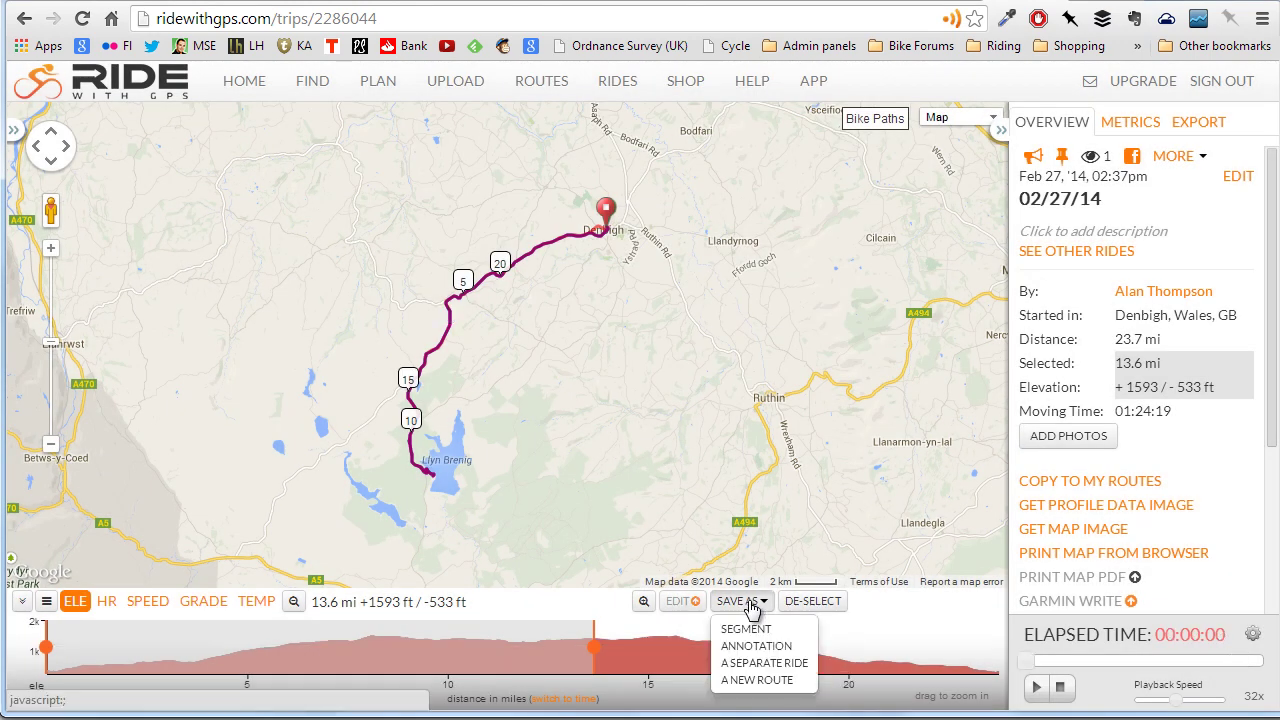
{"action": "left_click", "coordinate": [764, 663]}
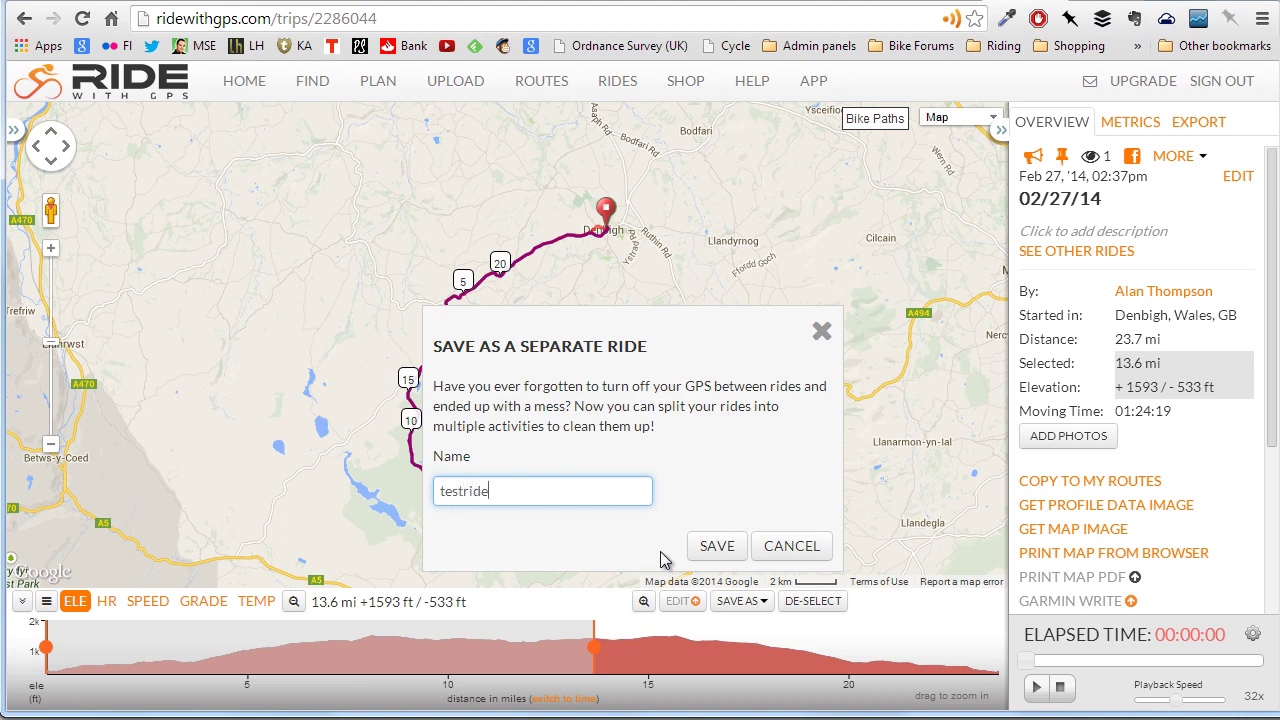
{"action": "left_click", "coordinate": [718, 548]}
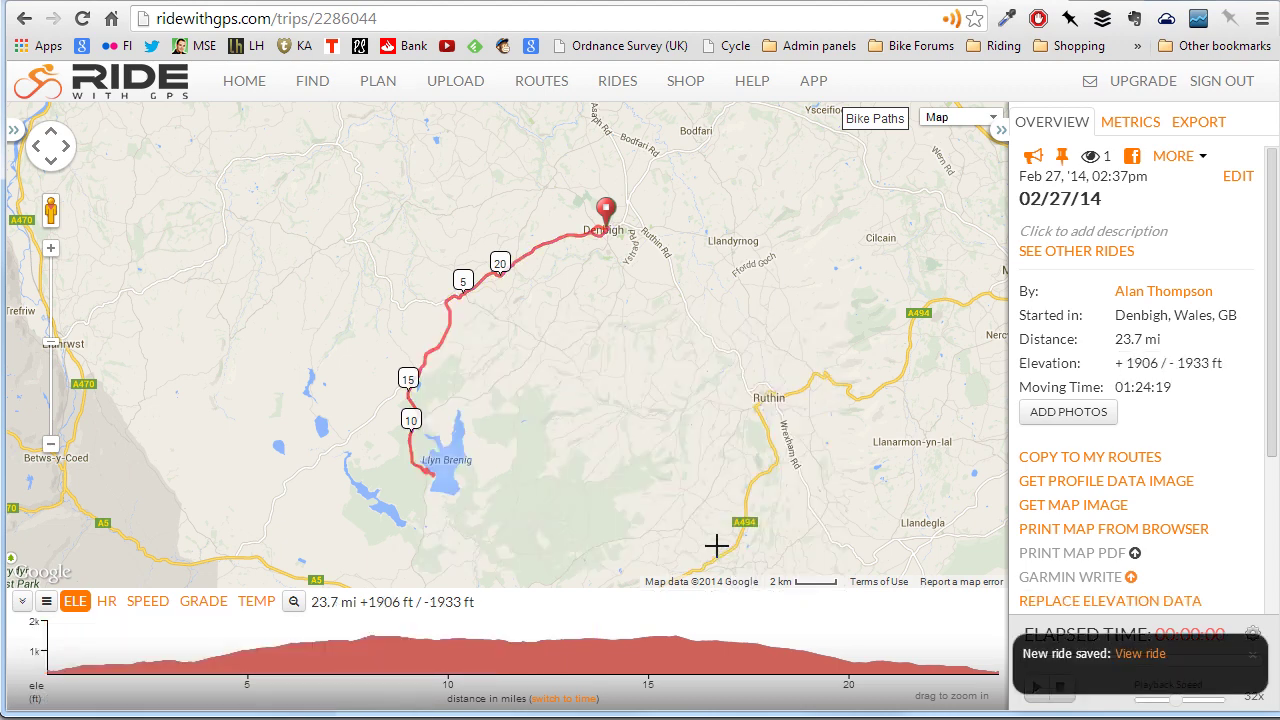
{"action": "left_click", "coordinate": [1128, 655]}
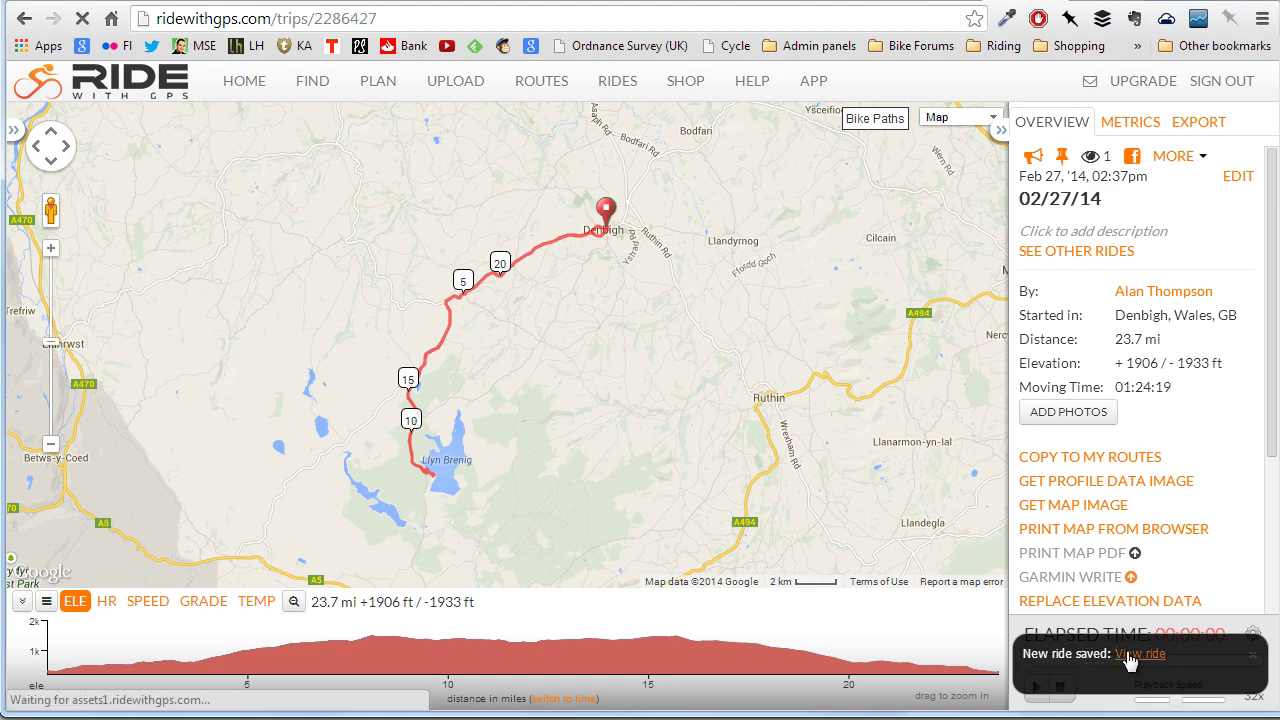